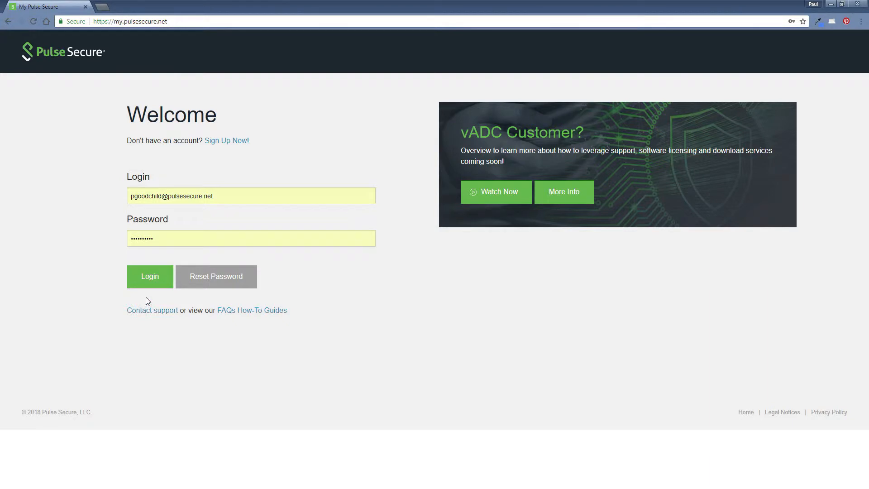
Log in to My Pulse Secure and open the Download Center from Pulse Secure Centers
{"action": "left_click", "coordinate": [151, 277]}
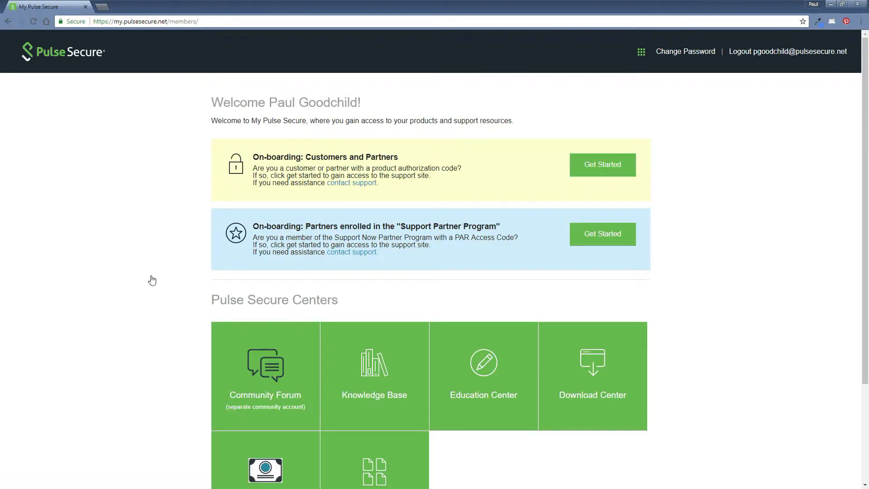
{"action": "scroll", "coordinate": [147, 282], "scroll_direction": "down", "scroll_amount": 3}
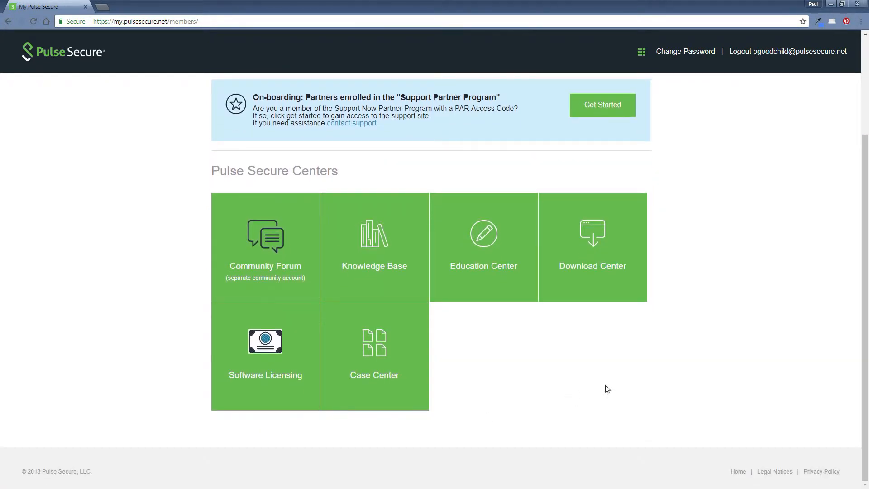
{"action": "left_click", "coordinate": [594, 260]}
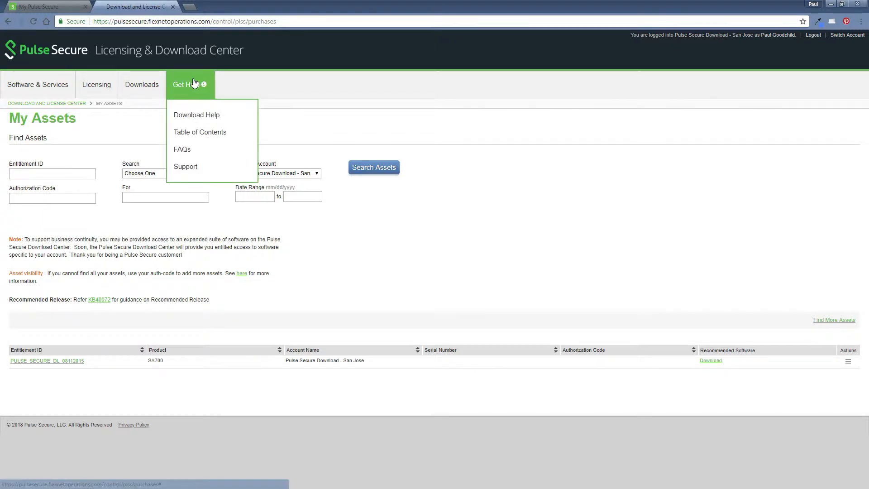
Browse Downloads > Pulse Secure > Pulse Secure vADC to the Virtual Traffic Manager releases (18.1 to 10.4 LTS)
{"action": "left_click", "coordinate": [141, 86]}
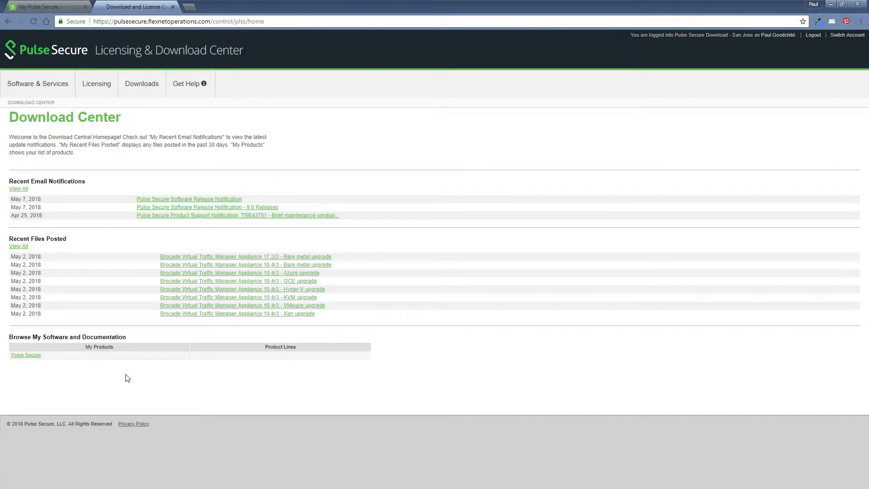
{"action": "left_click", "coordinate": [25, 356]}
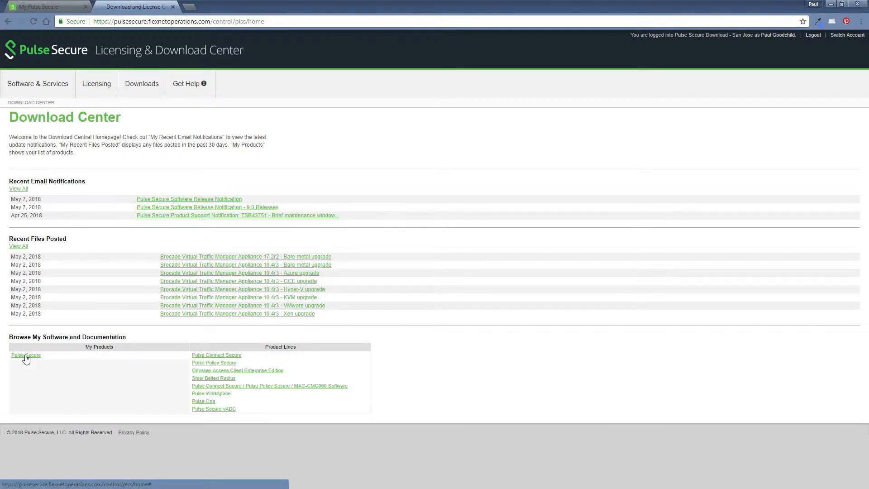
{"action": "left_click", "coordinate": [217, 411]}
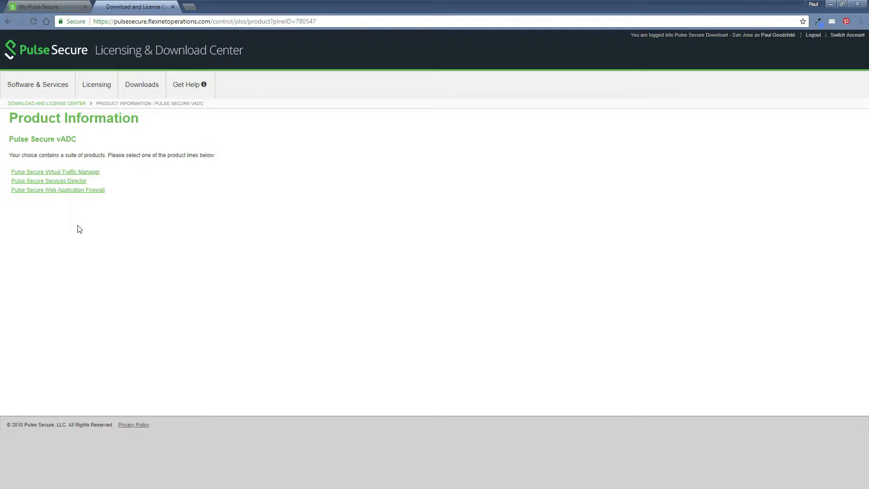
{"action": "left_click", "coordinate": [61, 173]}
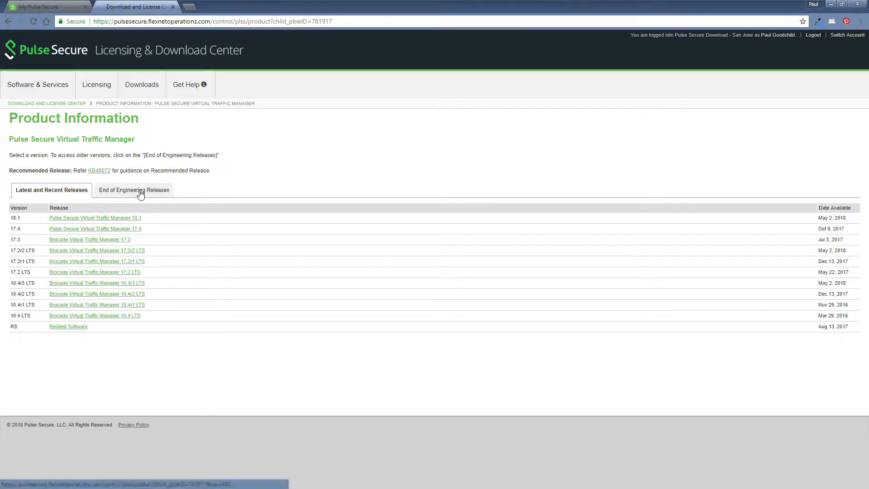
Open the Virtual Traffic Manager 18.1 release, accept Export Compliance, and scroll through its 23 files
{"action": "left_click", "coordinate": [94, 219]}
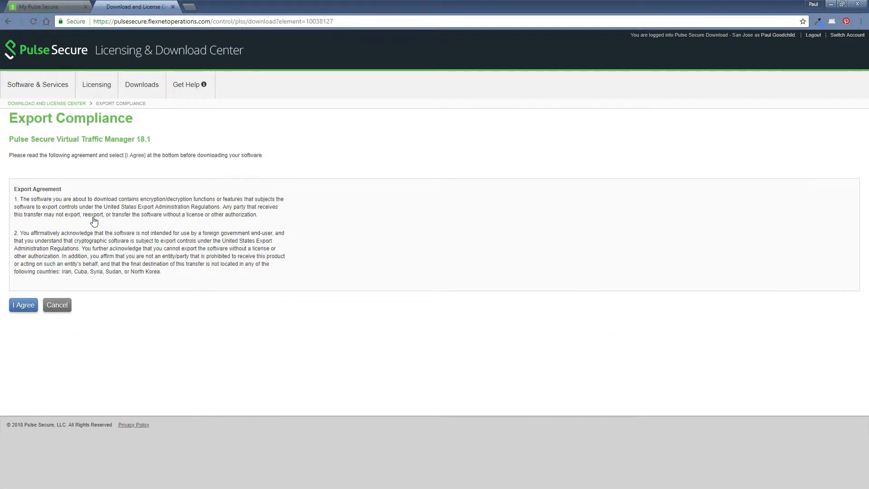
{"action": "left_click", "coordinate": [25, 308]}
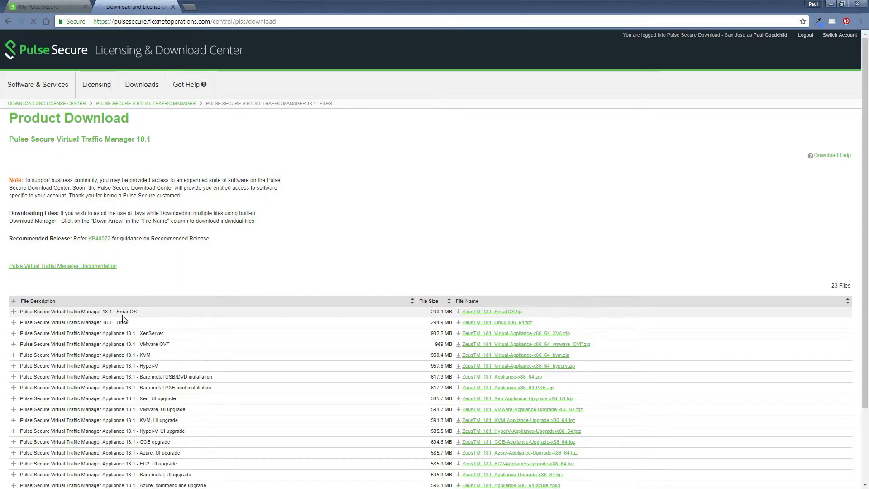
{"action": "scroll", "coordinate": [307, 372], "scroll_direction": "down", "scroll_amount": 2}
{"action": "scroll", "coordinate": [307, 373], "scroll_direction": "down", "scroll_amount": 1}
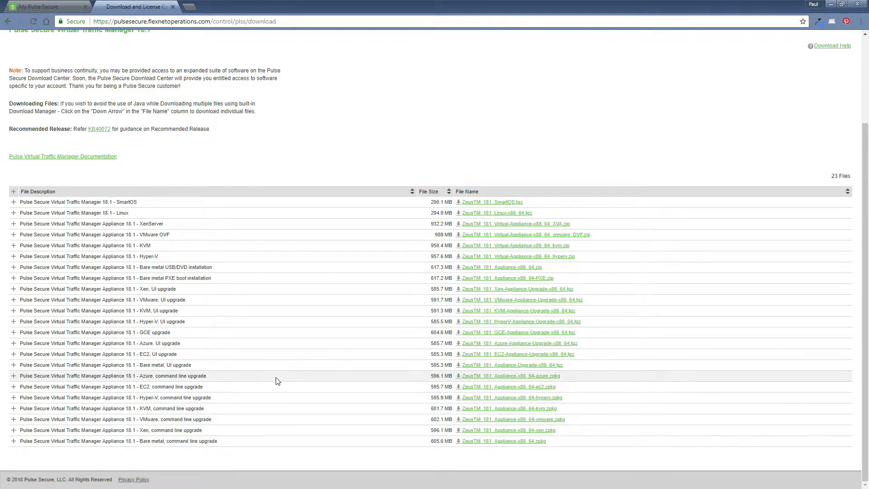
Download ZeusTM_181_VMware-Appliance-Upgrade once, cancelling the duplicate download and closing the download shelf
{"action": "double_click", "coordinate": [541, 303]}
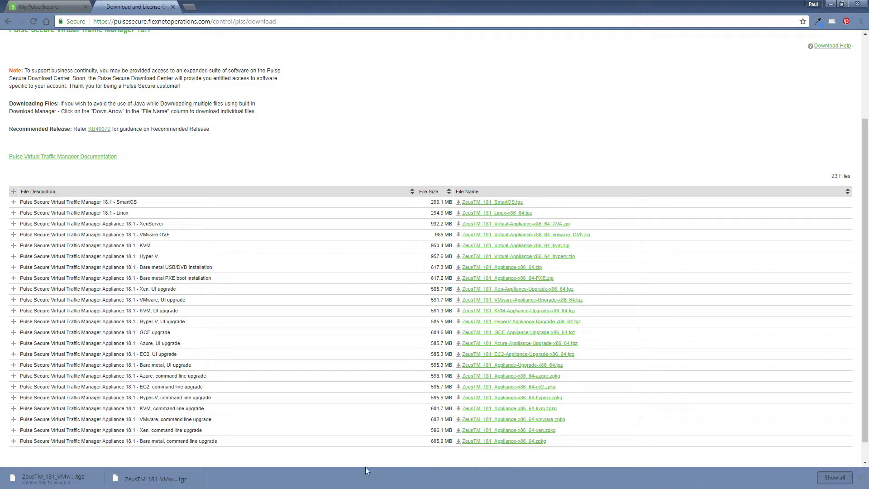
{"action": "right_click", "coordinate": [52, 478]}
{"action": "left_click", "coordinate": [74, 469]}
{"action": "left_click", "coordinate": [861, 478]}
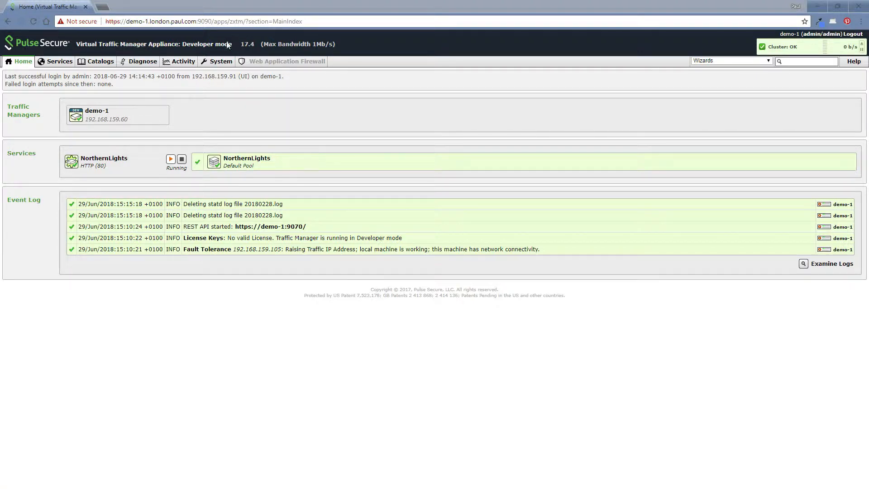
Go to System > Traffic Managers and open the Upgrade software page
{"action": "left_click", "coordinate": [222, 65]}
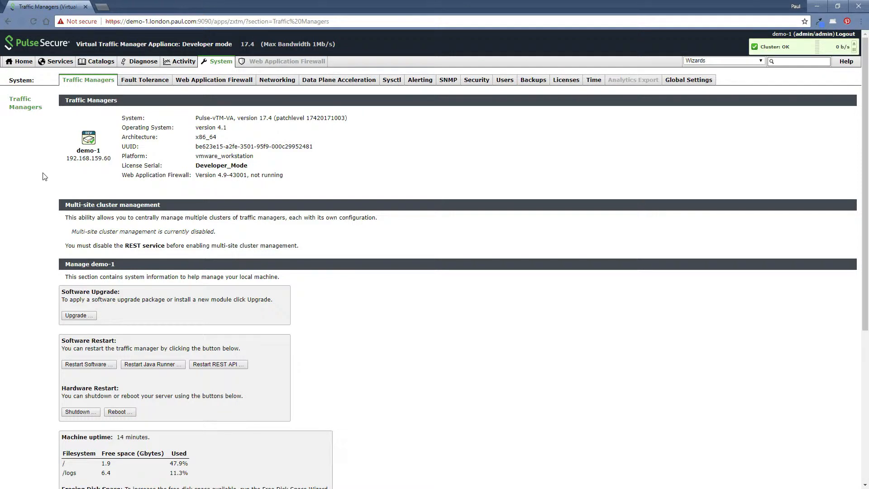
{"action": "left_click", "coordinate": [85, 316]}
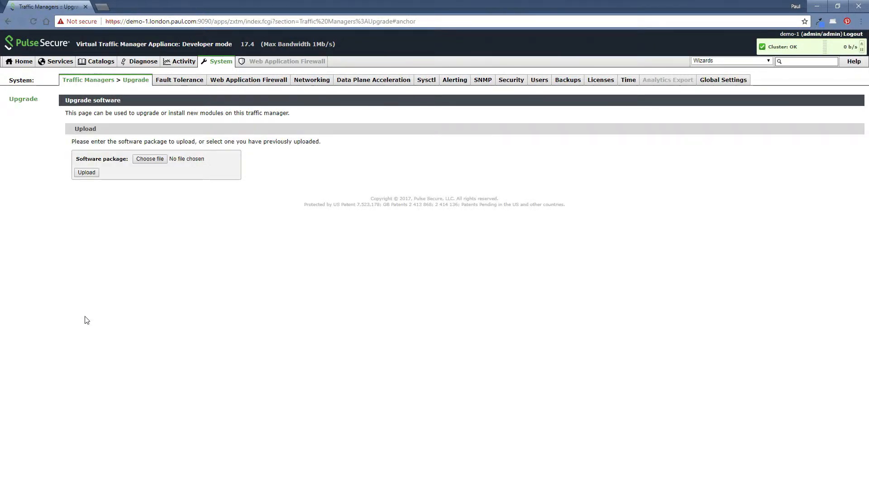
Choose ZeusTM_181_VMware-Appliance-Upgrade-x86_64.tgz as the software package to upload
{"action": "left_click", "coordinate": [154, 159]}
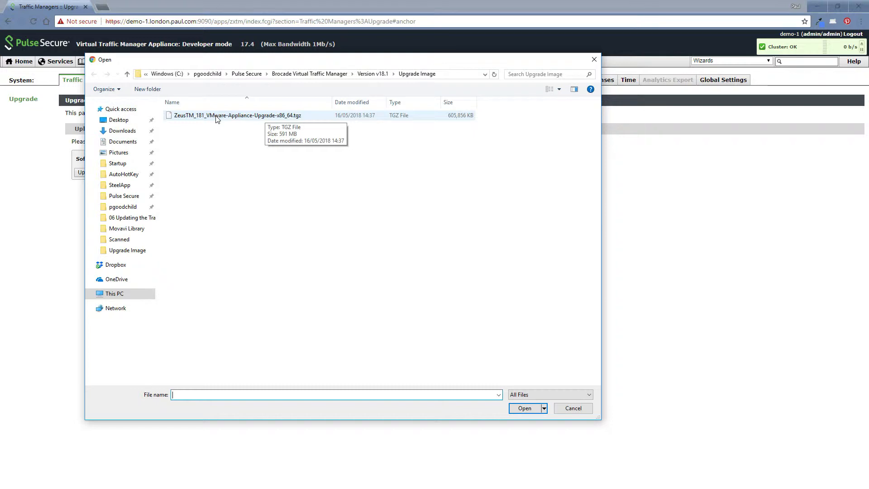
{"action": "left_click", "coordinate": [229, 116]}
{"action": "left_click", "coordinate": [525, 408]}
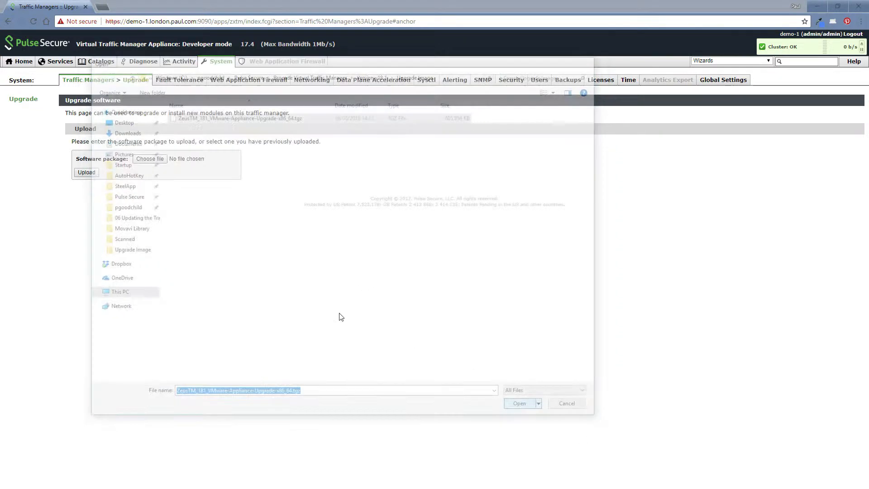
Upload the 18.1 package and read its Virtual Traffic Manager and Web Application Firewall release notes
{"action": "left_click", "coordinate": [86, 174]}
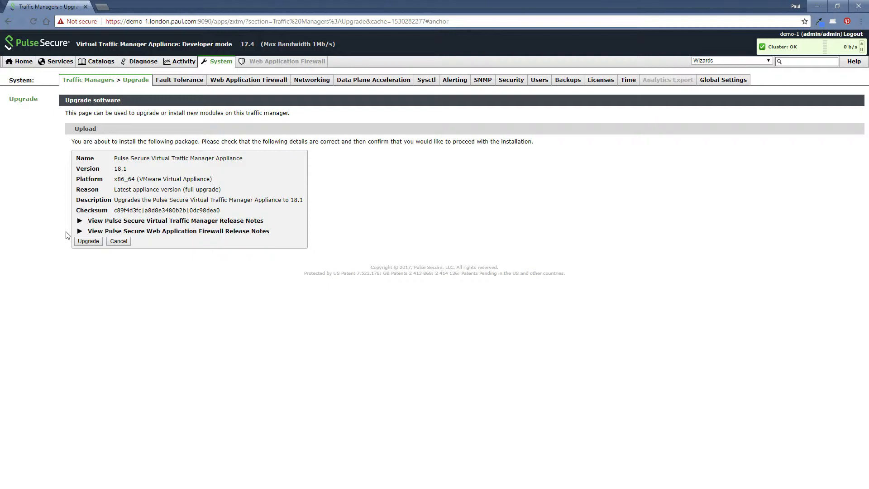
{"action": "left_click", "coordinate": [80, 221]}
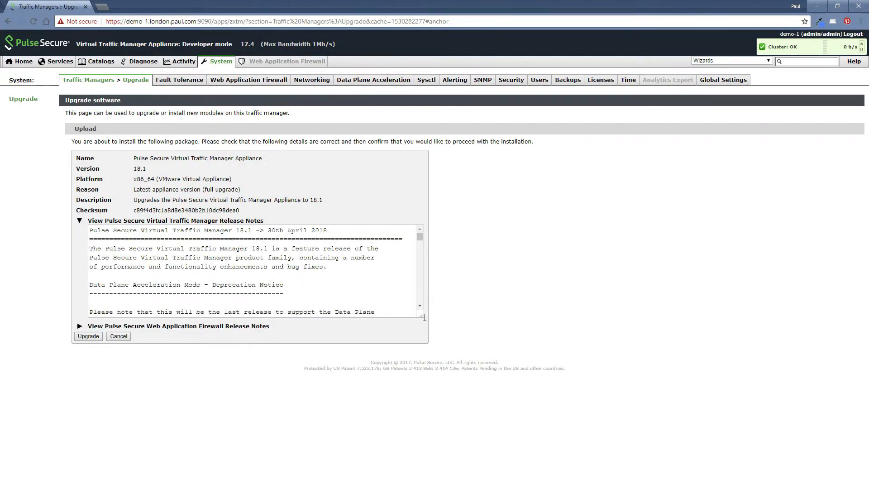
{"action": "left_click_drag", "start_coordinate": [425, 319], "coordinate": [460, 337]}
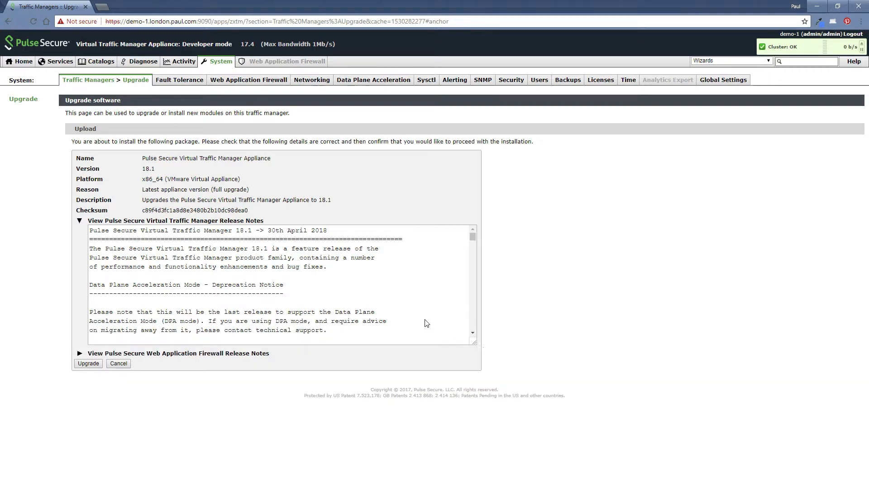
{"action": "mouse_move", "coordinate": [459, 236]}
{"action": "left_mouse_down"}
{"action": "mouse_move", "coordinate": [459, 323]}
{"action": "mouse_move", "coordinate": [456, 228]}
{"action": "left_mouse_up"}
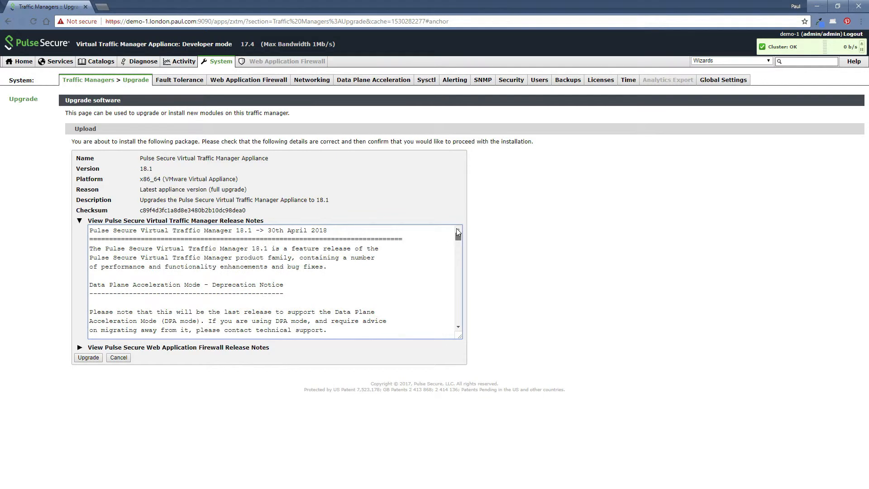
{"action": "left_click", "coordinate": [80, 221]}
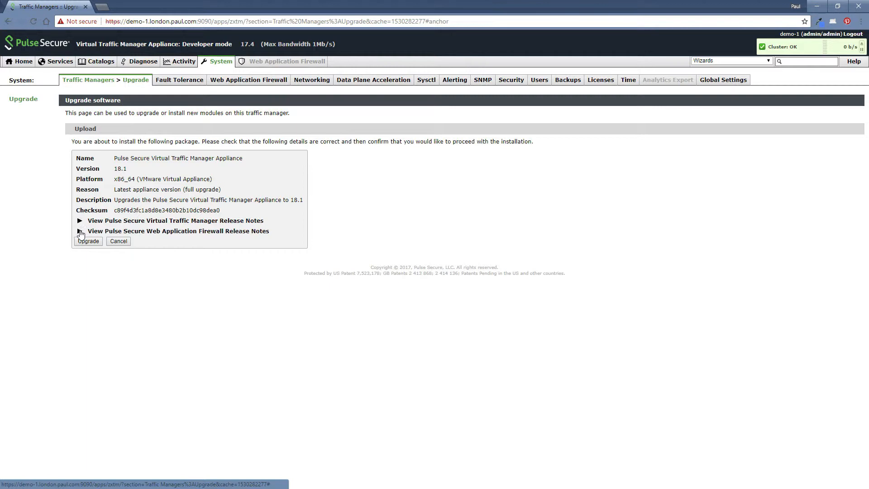
{"action": "left_click", "coordinate": [80, 232]}
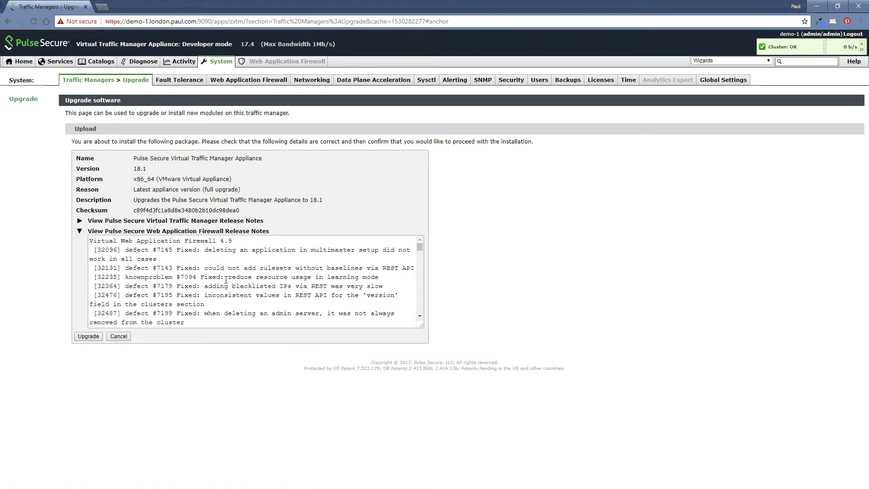
{"action": "left_click", "coordinate": [80, 232]}
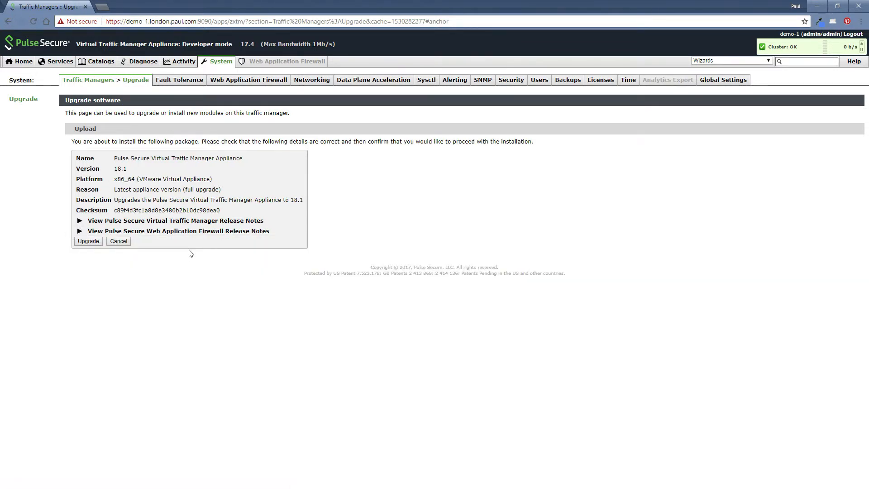
Install the 18.1 upgrade and wait for 'Upgrade successful' after 5 mins 11s
{"action": "left_click", "coordinate": [88, 241]}
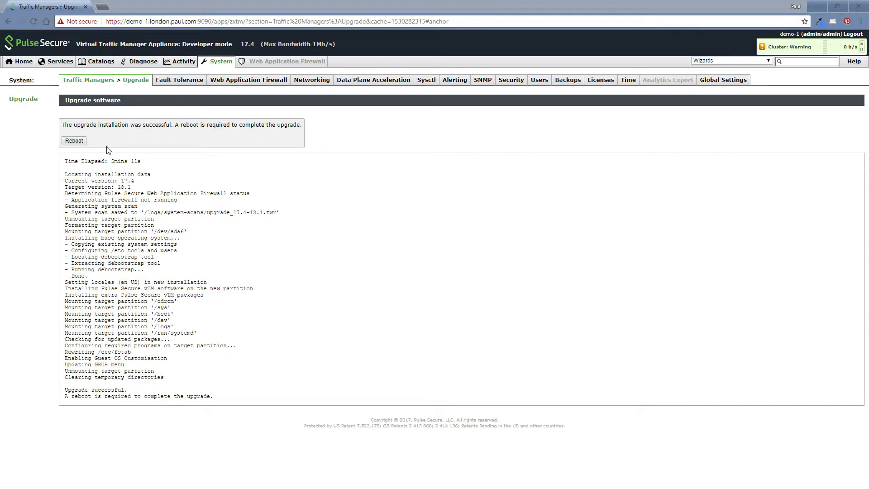
{"action": "left_click", "coordinate": [74, 141]}
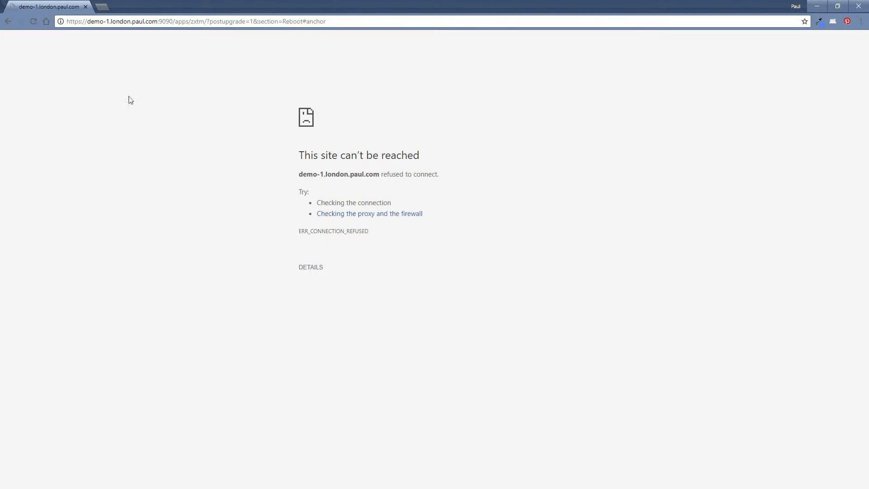
{"action": "left_click", "coordinate": [186, 21]}
{"action": "key", "text": "End"}
{"action": "key", "text": "BackSpace"}
{"action": "key", "text": "BackSpace"}
{"action": "key", "text": "BackSpace"}
{"action": "key", "text": "BackSpace"}
{"action": "key", "text": "BackSpace"}
{"action": "key", "text": "BackSpace"}
{"action": "key", "text": "BackSpace"}
{"action": "key", "text": "BackSpace"}
{"action": "key", "text": "BackSpace"}
{"action": "key", "text": "BackSpace"}
{"action": "key", "text": "BackSpace"}
{"action": "key", "text": "BackSpace"}
{"action": "key", "text": "BackSpace"}
{"action": "key", "text": "BackSpace"}
{"action": "key", "text": "BackSpace"}
{"action": "key", "text": "BackSpace"}
{"action": "key", "text": "BackSpace"}
{"action": "key", "text": "BackSpace"}
{"action": "key", "text": "BackSpace"}
{"action": "key", "text": "BackSpace"}
{"action": "key", "text": "BackSpace"}
{"action": "key", "text": "BackSpace"}
{"action": "key", "text": "BackSpace"}
{"action": "key", "text": "BackSpace"}
{"action": "key", "text": "BackSpace"}
{"action": "key", "text": "BackSpace"}
{"action": "key", "text": "BackSpace"}
{"action": "key", "text": "BackSpace"}
{"action": "key", "text": "BackSpace"}
{"action": "key", "text": "BackSpace"}
{"action": "key", "text": "BackSpace"}
{"action": "key", "text": "BackSpace"}
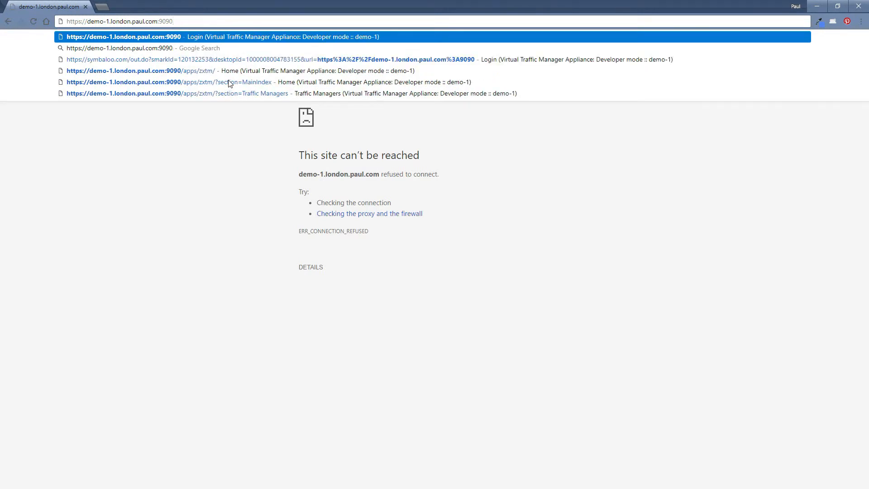
{"action": "key", "text": "Return"}
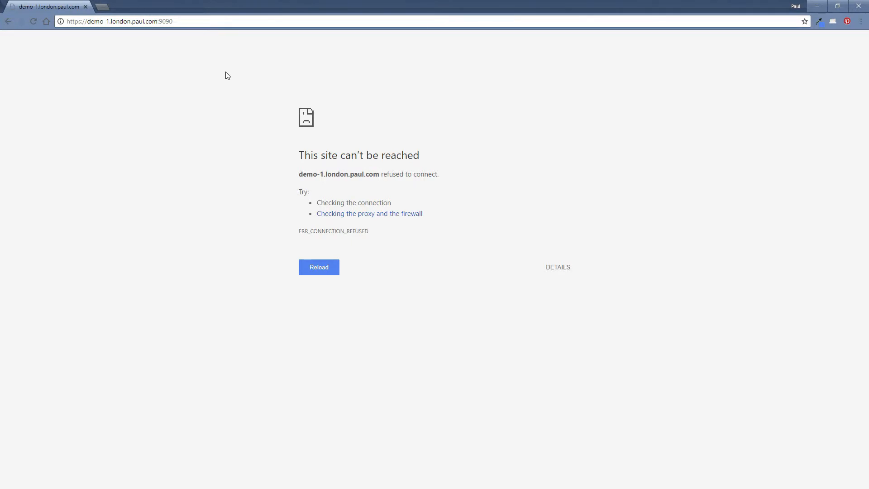
Retry the port 9090 admin address until the certificate warning appears
{"action": "left_click", "coordinate": [188, 21]}
{"action": "left_click", "coordinate": [209, 23]}
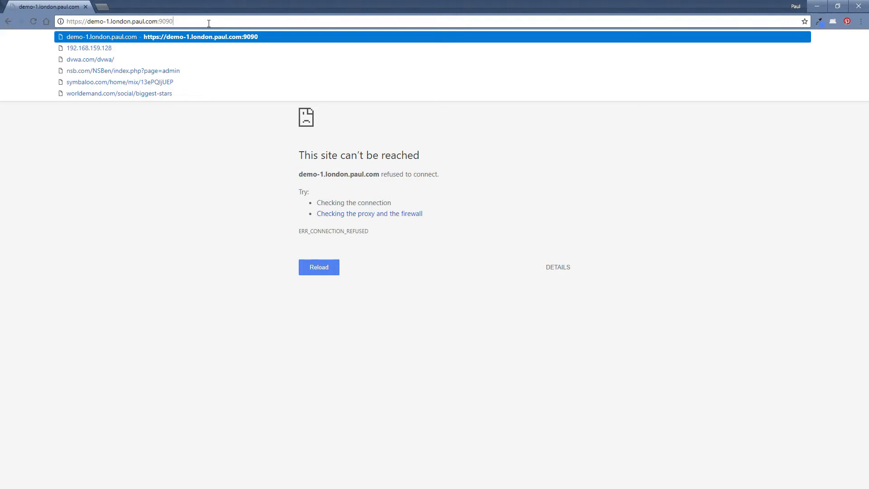
{"action": "key", "text": "Return"}
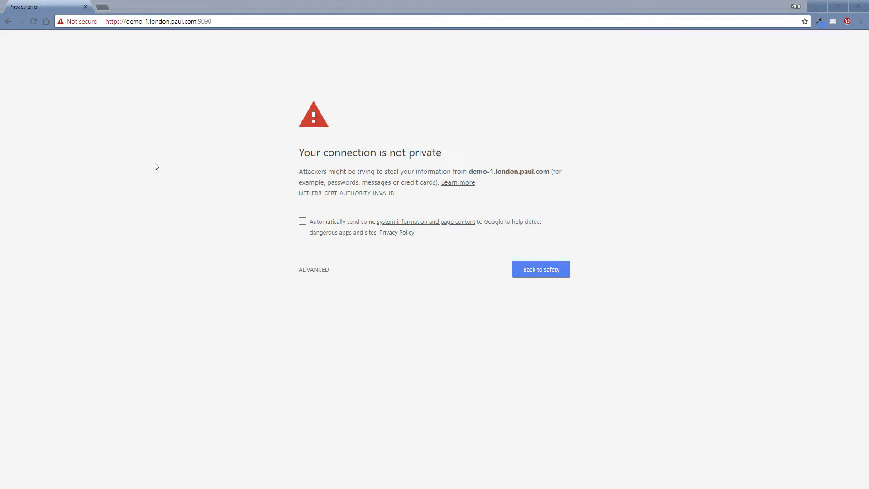
Proceed past the certificate warning and log in with the administrator username and password
{"action": "left_click", "coordinate": [317, 270]}
{"action": "left_click", "coordinate": [352, 340]}
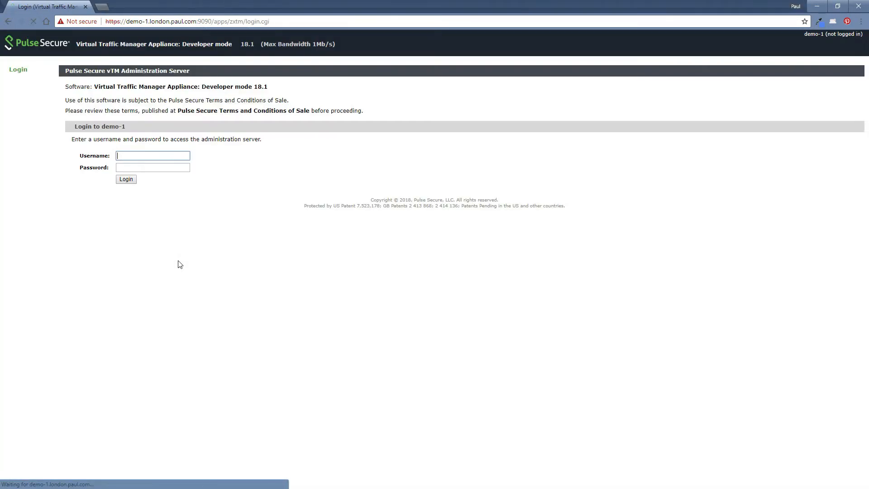
{"action": "type", "text": "admin"}
{"action": "key", "text": "Tab"}
{"action": "type", "text": "admin123"}
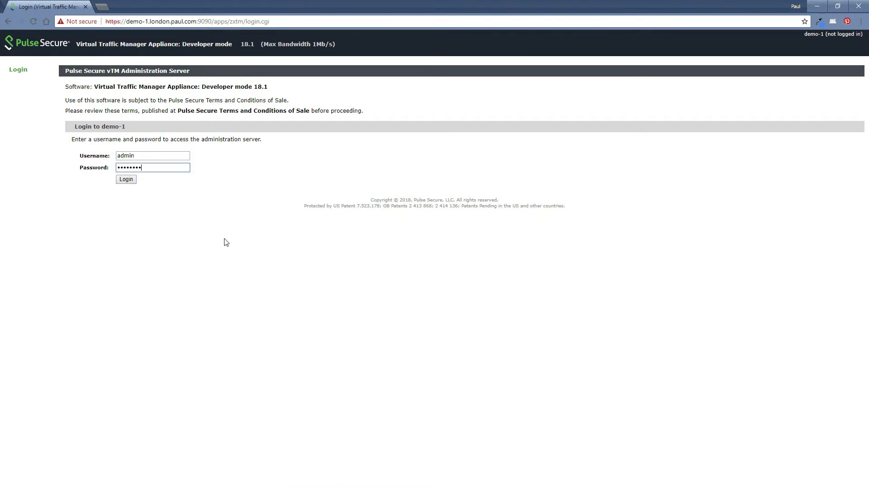
{"action": "key", "text": "Return"}
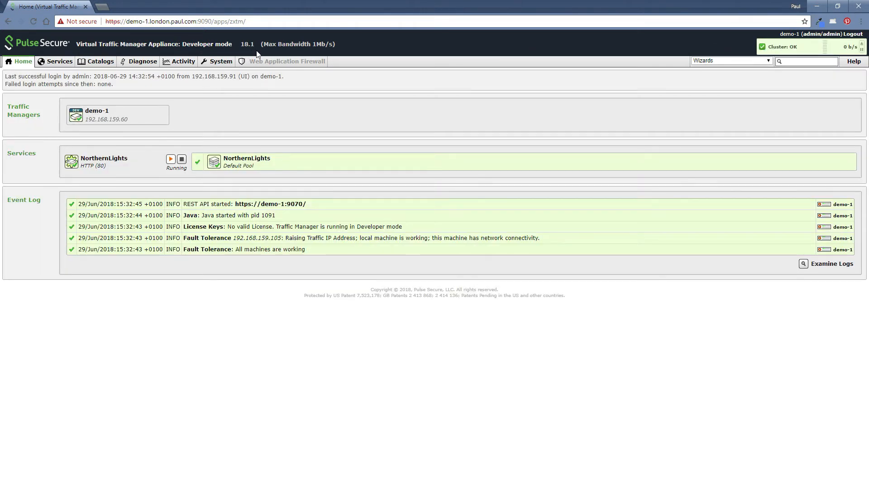
{"action": "left_click", "coordinate": [220, 64]}
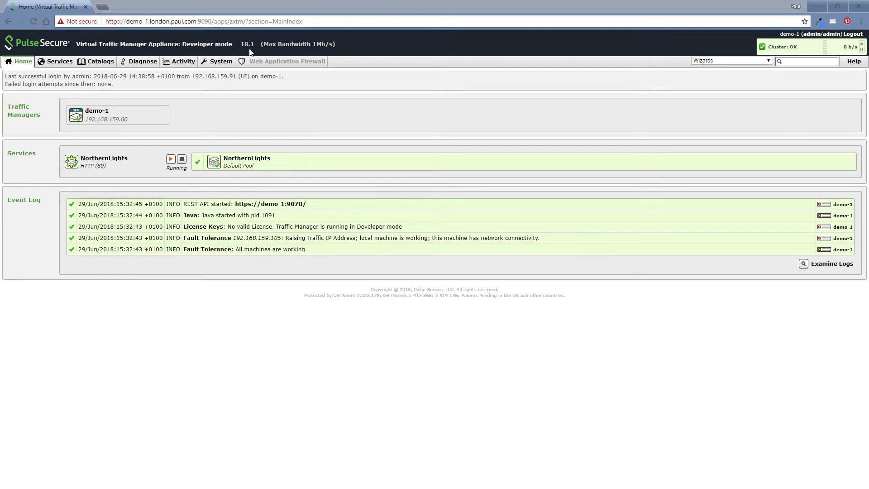
On the Traffic Managers page, confirm and start the major rollback to version 17.4
{"action": "left_click", "coordinate": [222, 65]}
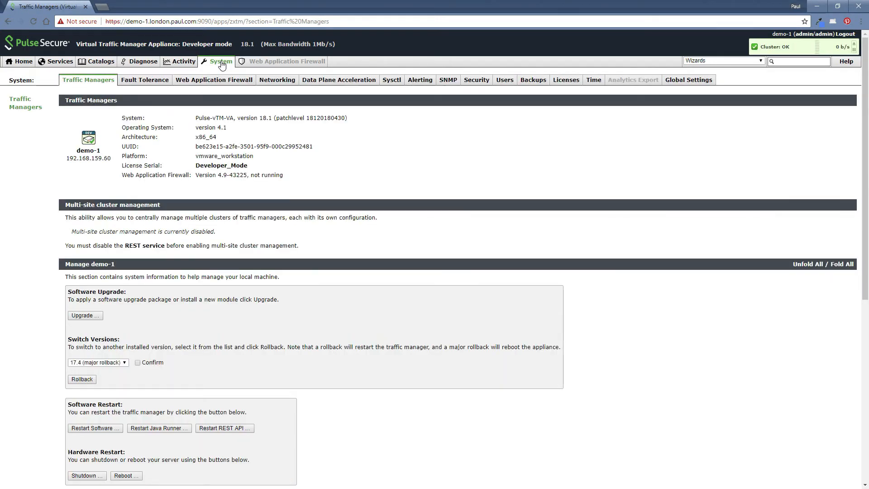
{"action": "scroll", "coordinate": [33, 255], "scroll_direction": "down", "scroll_amount": 2}
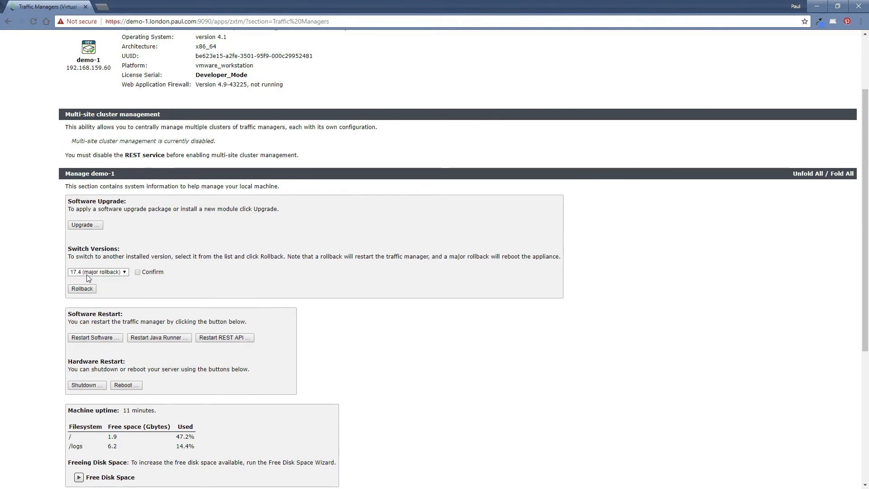
{"action": "left_click", "coordinate": [138, 272]}
{"action": "left_click", "coordinate": [84, 291]}
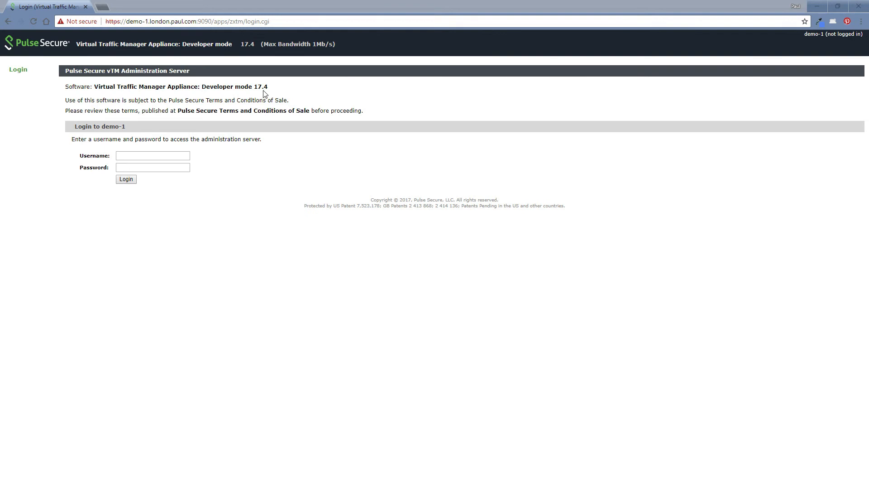
Log in on the 17.4 login page with the administrator username and password
{"action": "left_click", "coordinate": [132, 155]}
{"action": "type", "text": "admin"}
{"action": "key", "text": "Tab"}
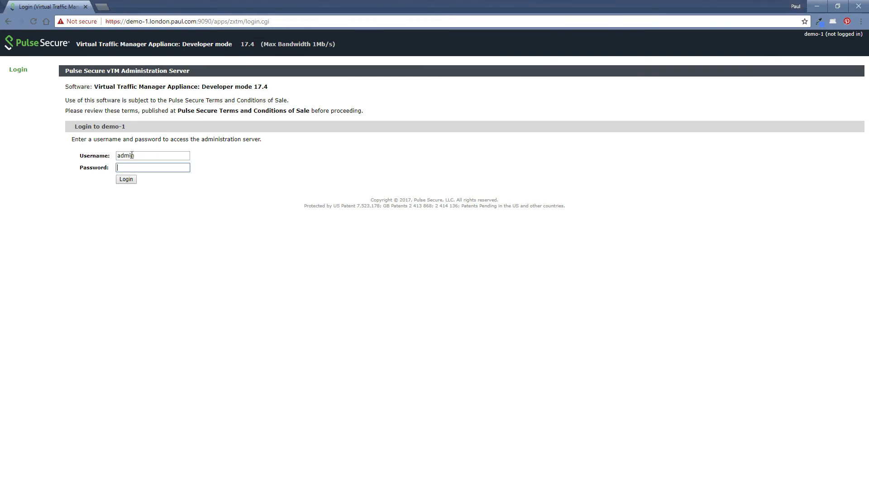
{"action": "type", "text": "••••••••"}
{"action": "key", "text": "Return"}
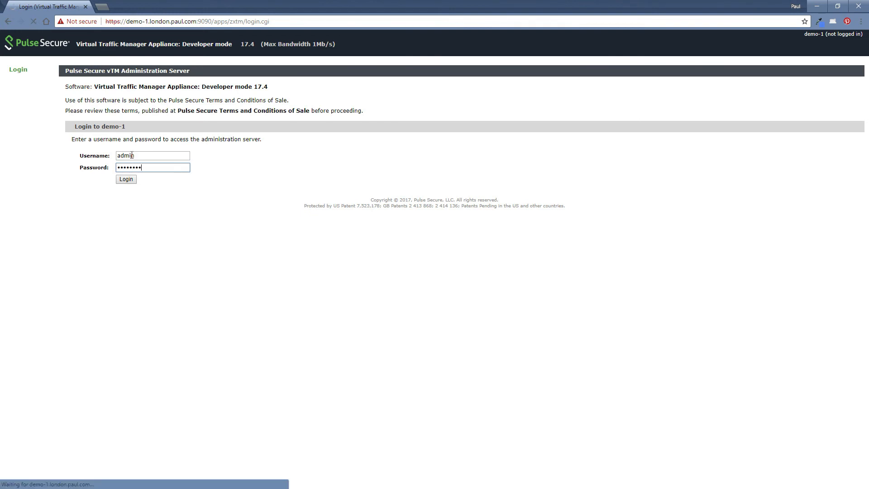